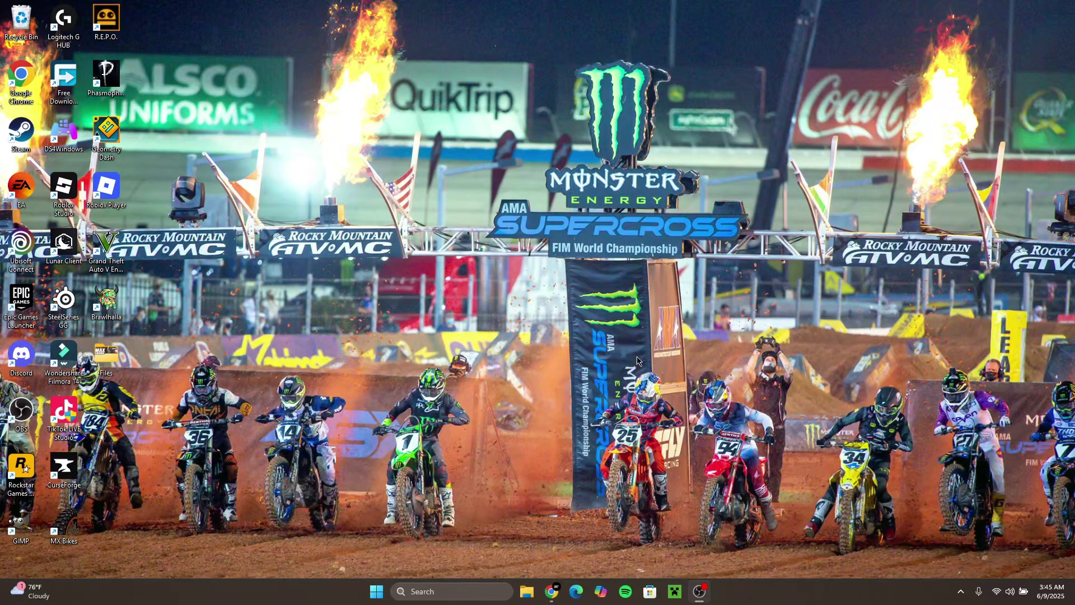
Bring the Chrome window, showing a New Tab page, to the front.
key(alt+Tab)
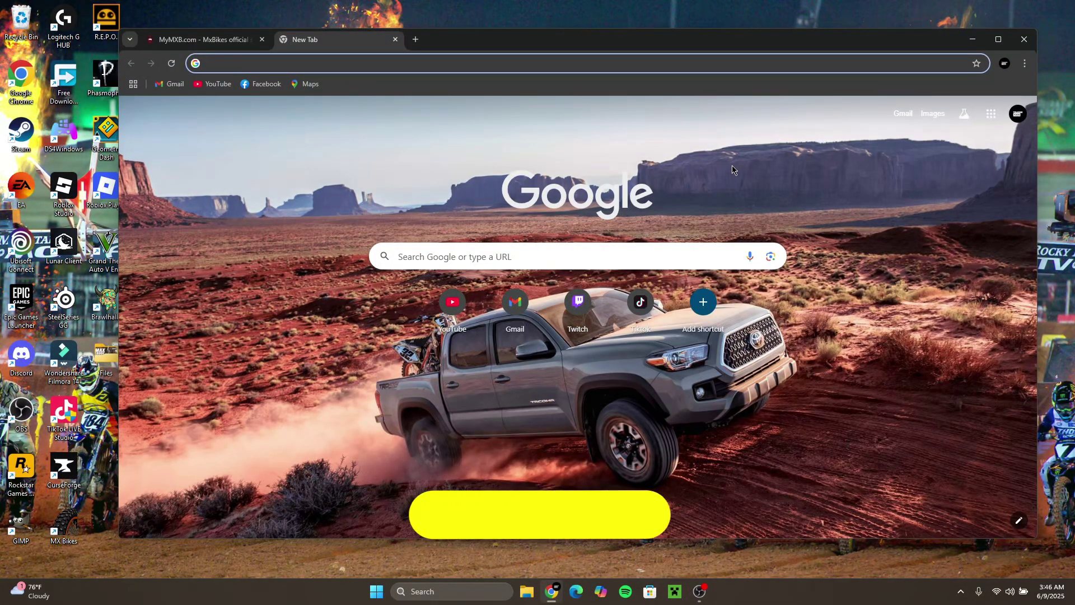
Switch to the MyMXB.com tab showing the Rent your MX Bikes server page.
key(ctrl+1)
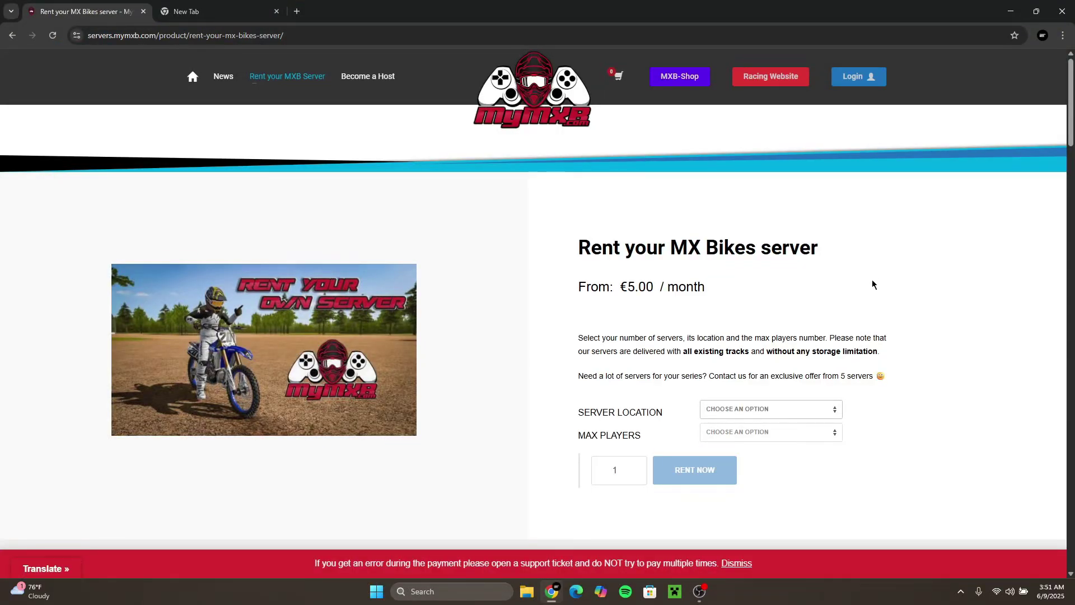
Choose United States East Coast (USA E) as the rented server's location.
scroll(570, 323, down, 1)
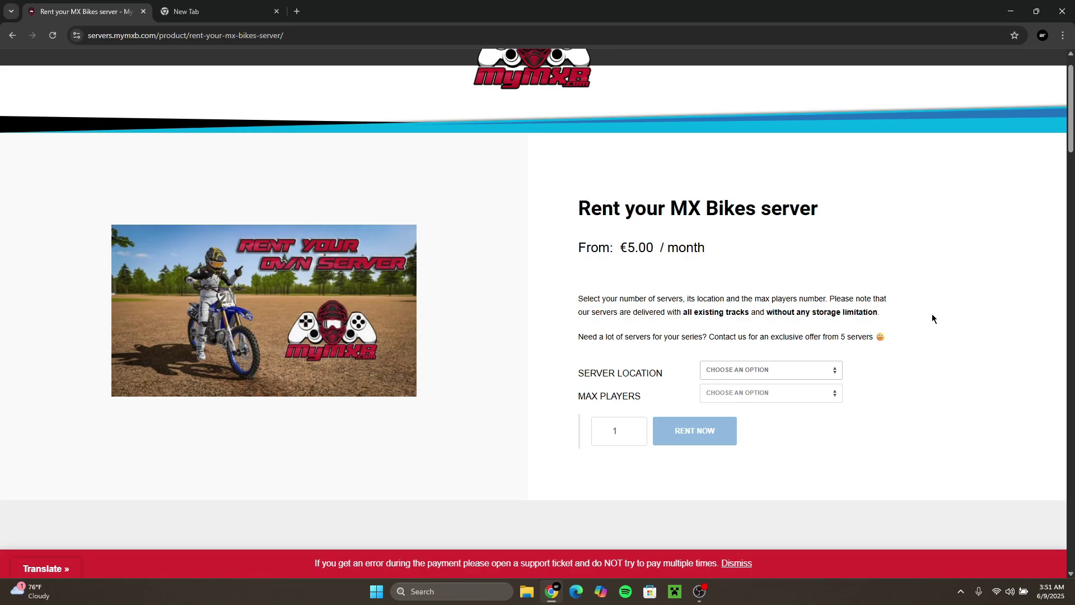
scroll(933, 318, down, 1)
click(830, 291)
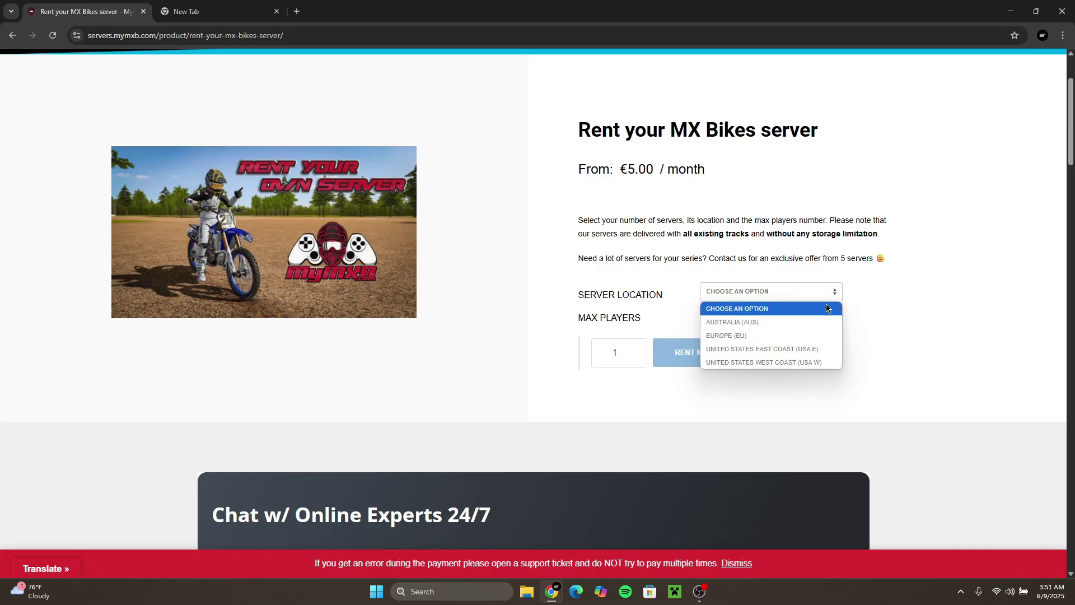
click(793, 351)
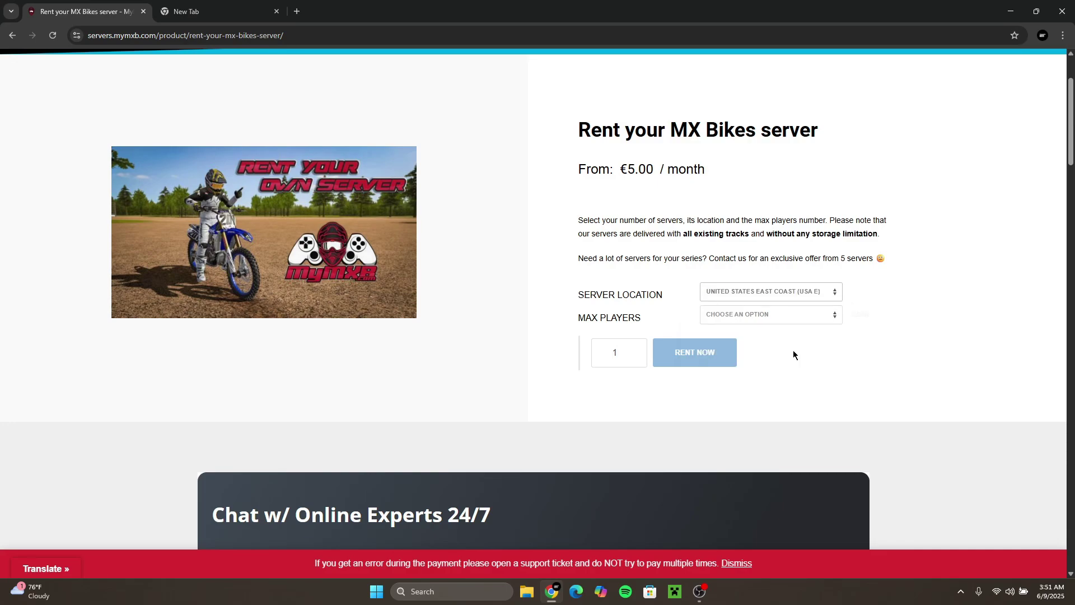
click(773, 292)
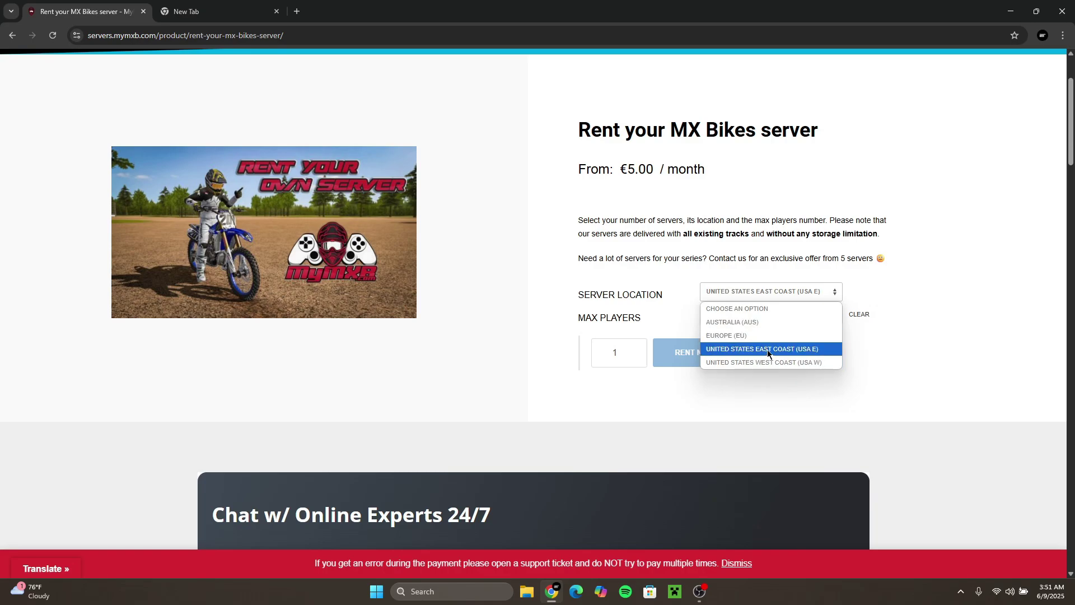
click(778, 292)
click(812, 320)
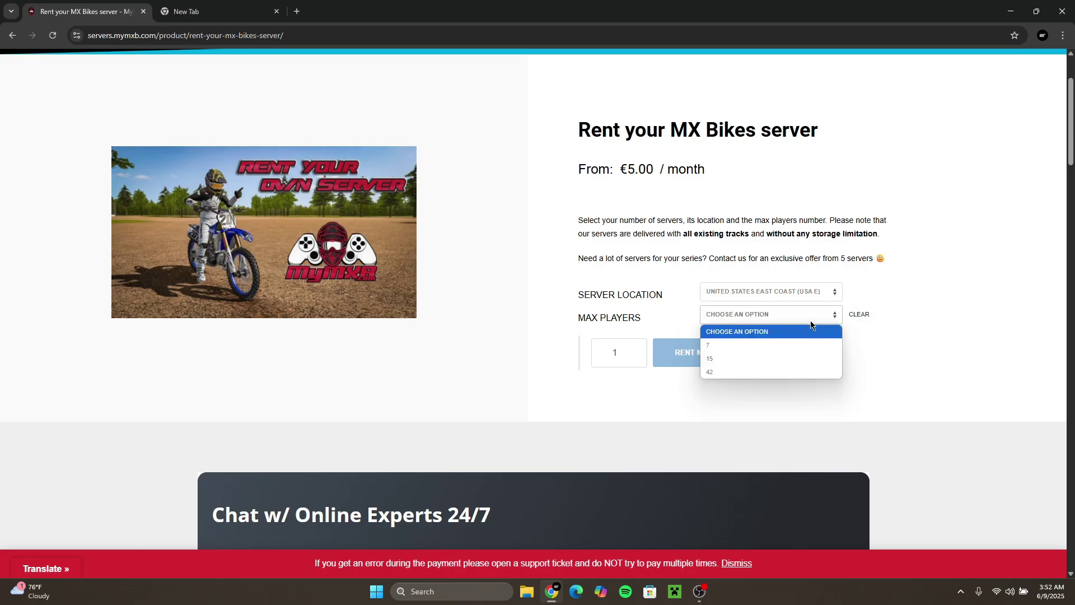
Compare monthly prices for 7, 15 and 42 max players, then rent the server.
click(812, 321)
click(791, 321)
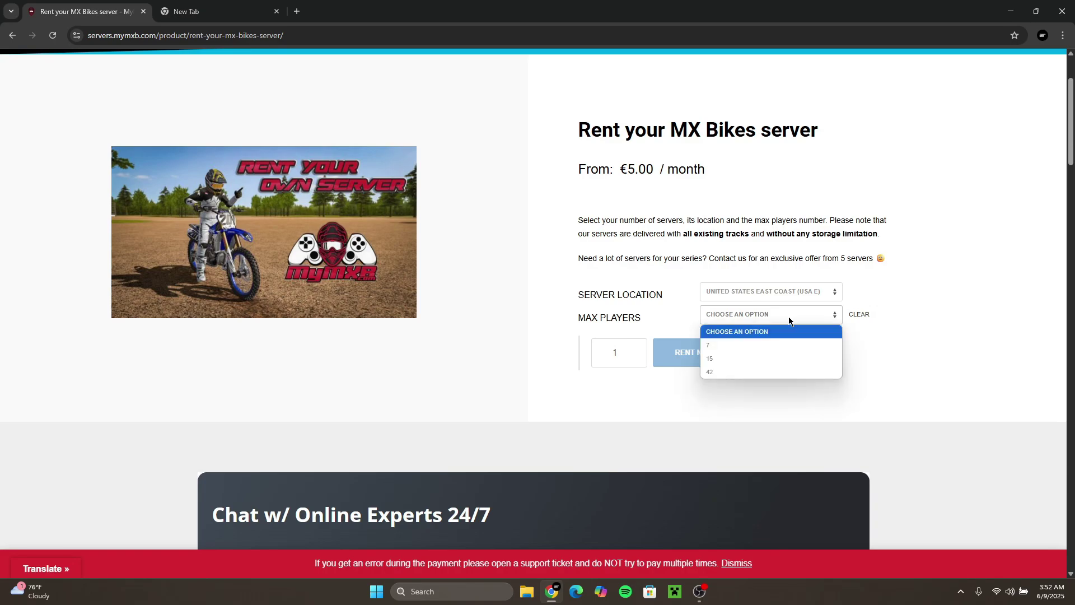
click(775, 342)
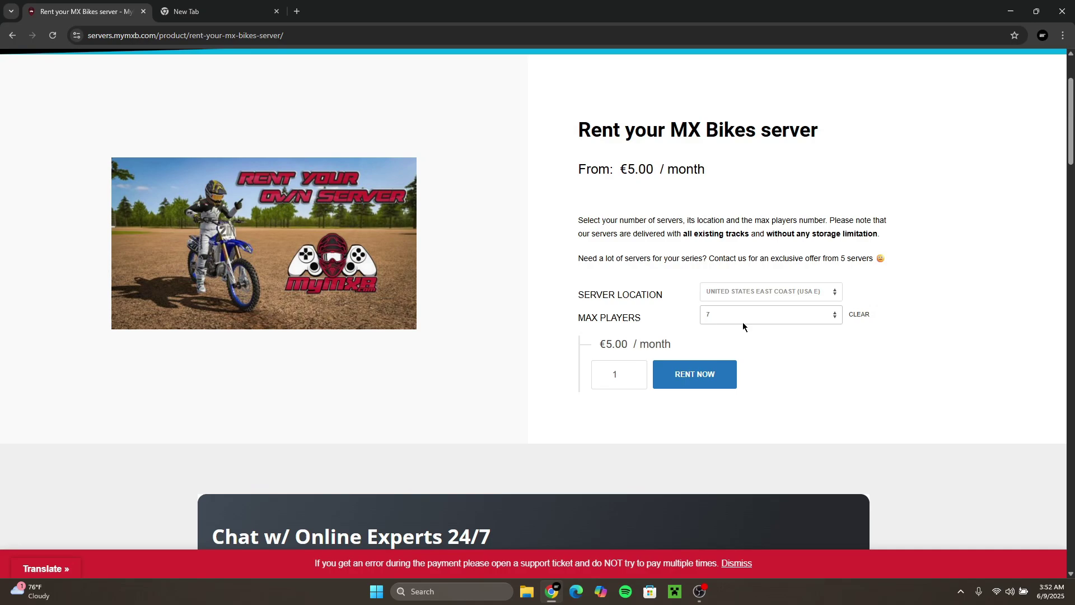
click(784, 321)
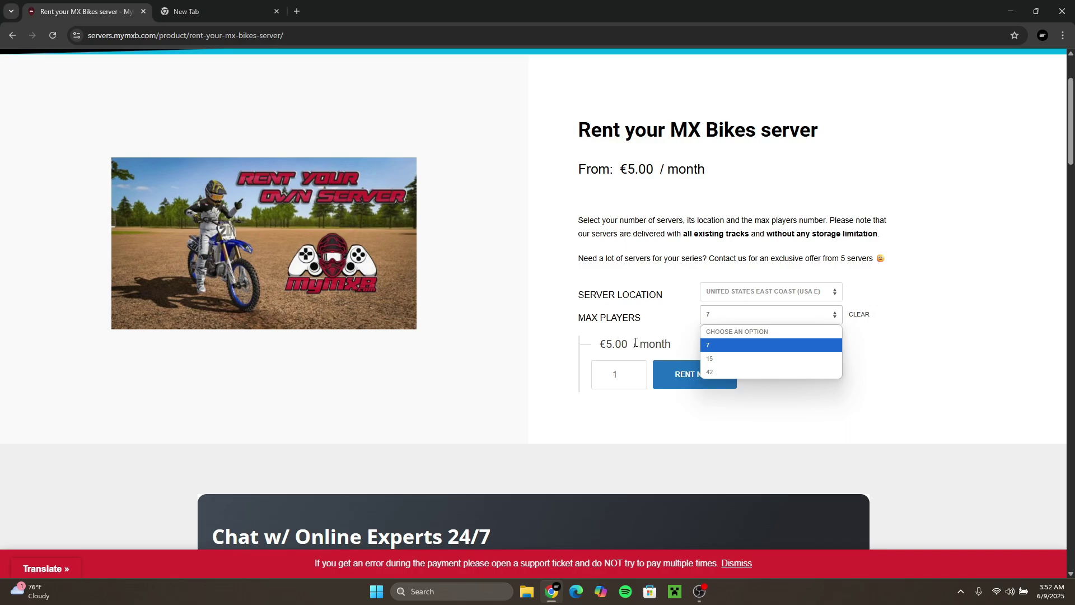
click(766, 359)
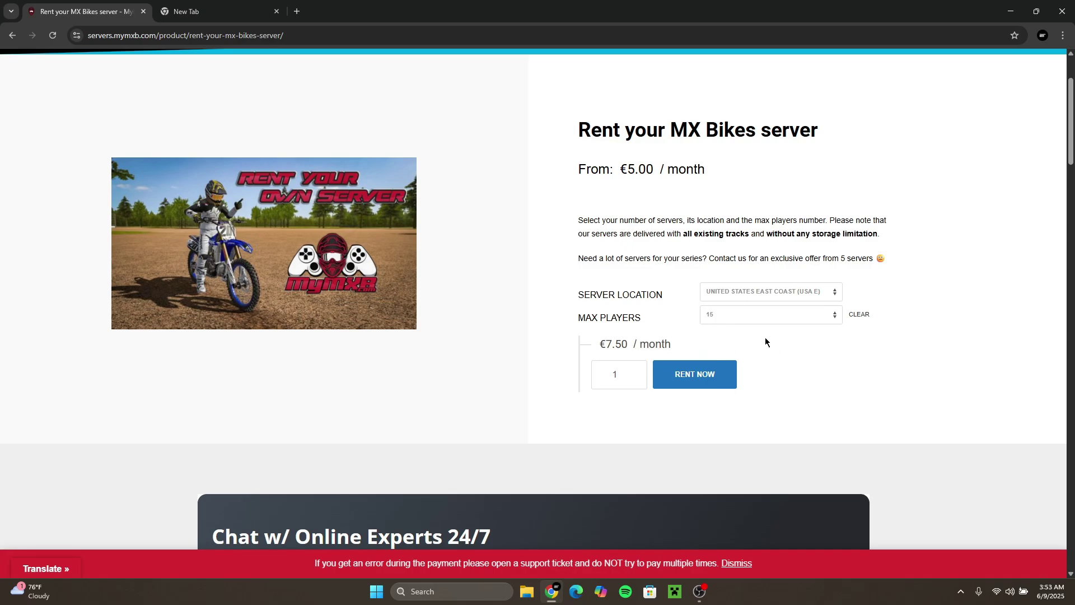
click(767, 315)
click(751, 371)
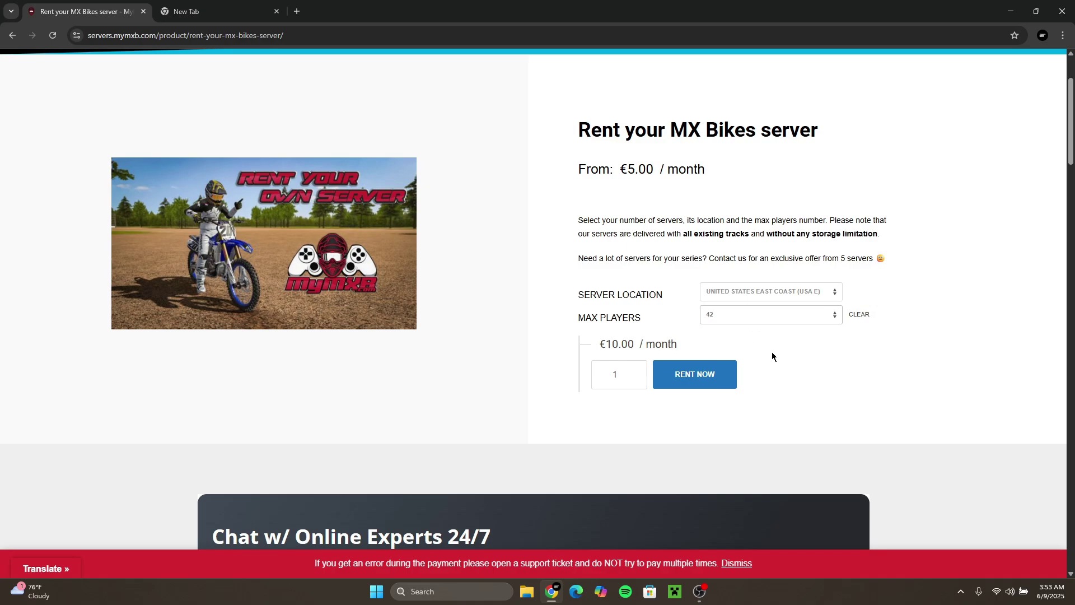
key(7)
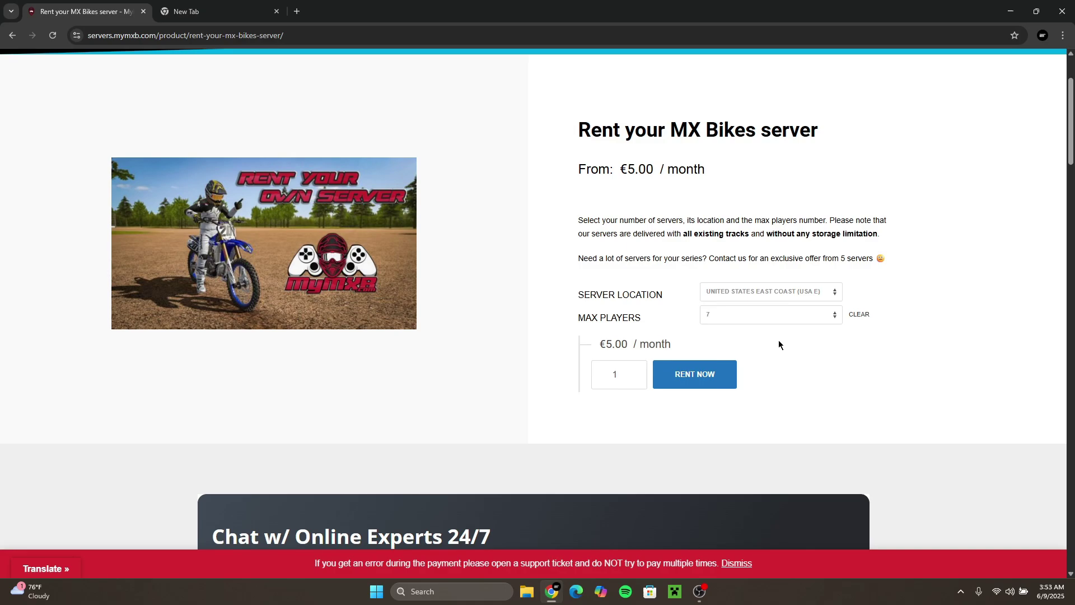
click(713, 375)
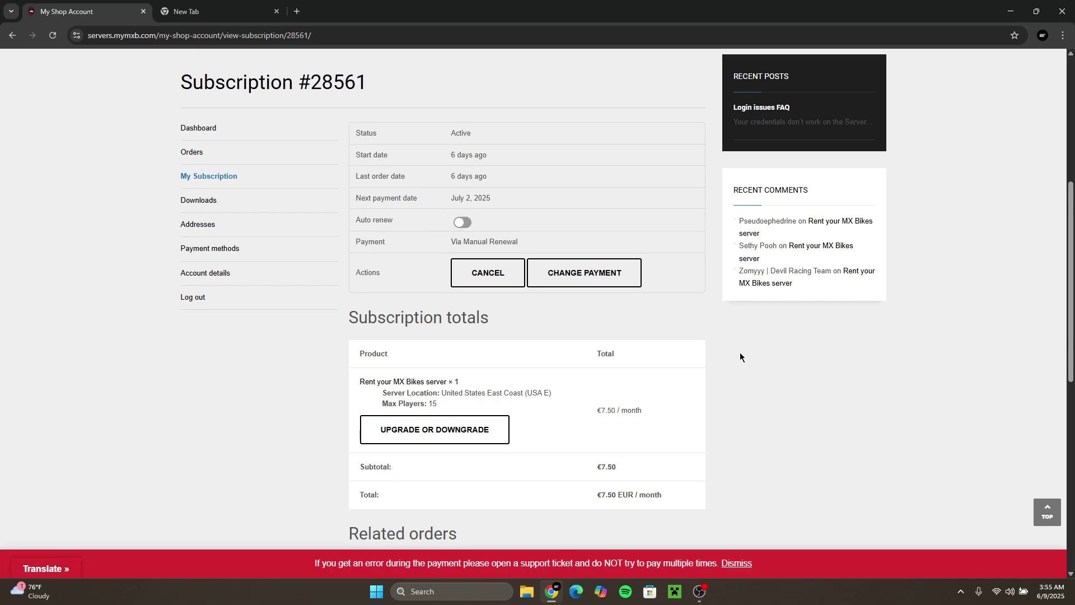
Scroll back to the top of the page to reach the Rent your MXB Server menu.
scroll(724, 361, up, 6)
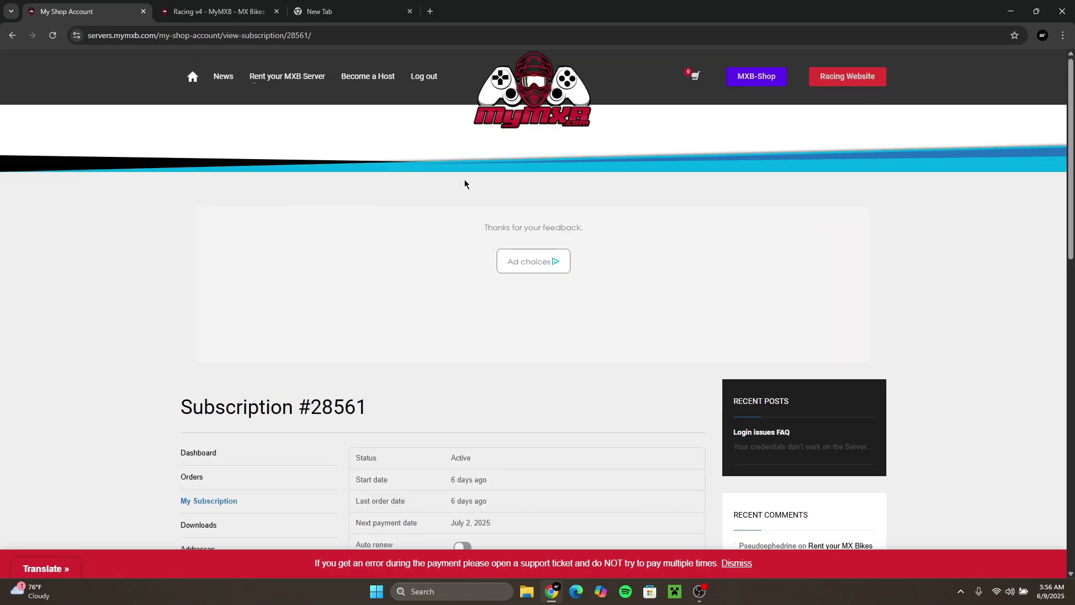
mouse_move(301, 83)
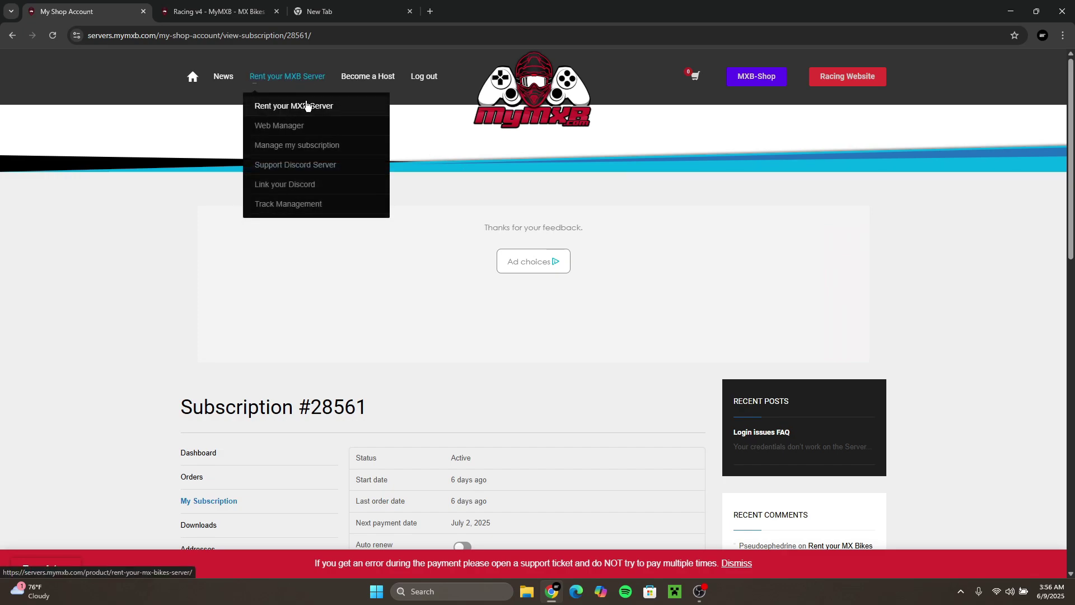
Open the Web Manager and select the United States East Coast (USA E) server.
click(321, 130)
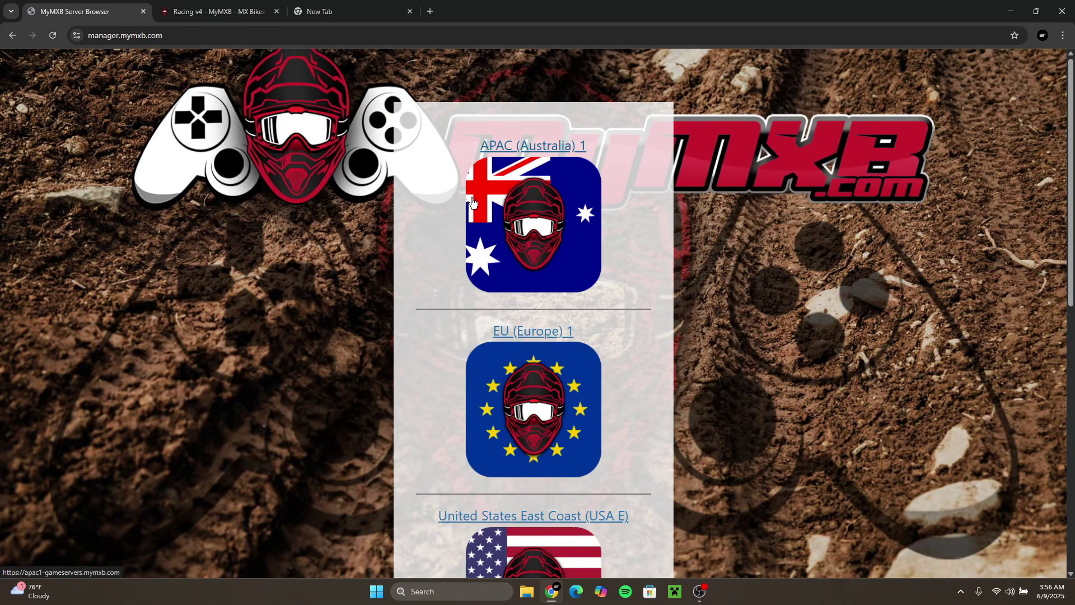
scroll(629, 235, down, 2)
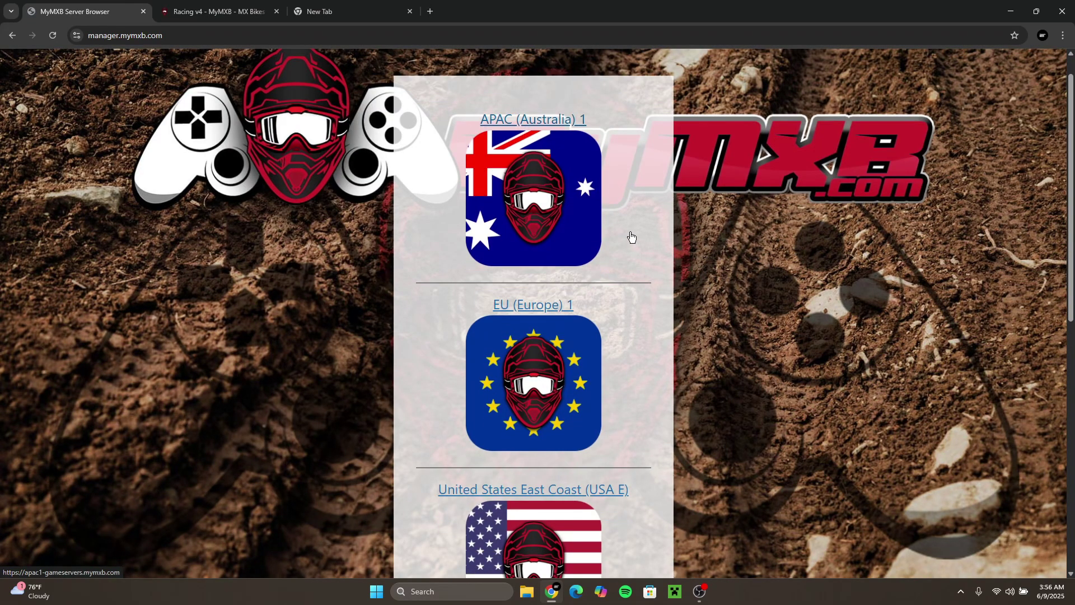
scroll(631, 238, down, 6)
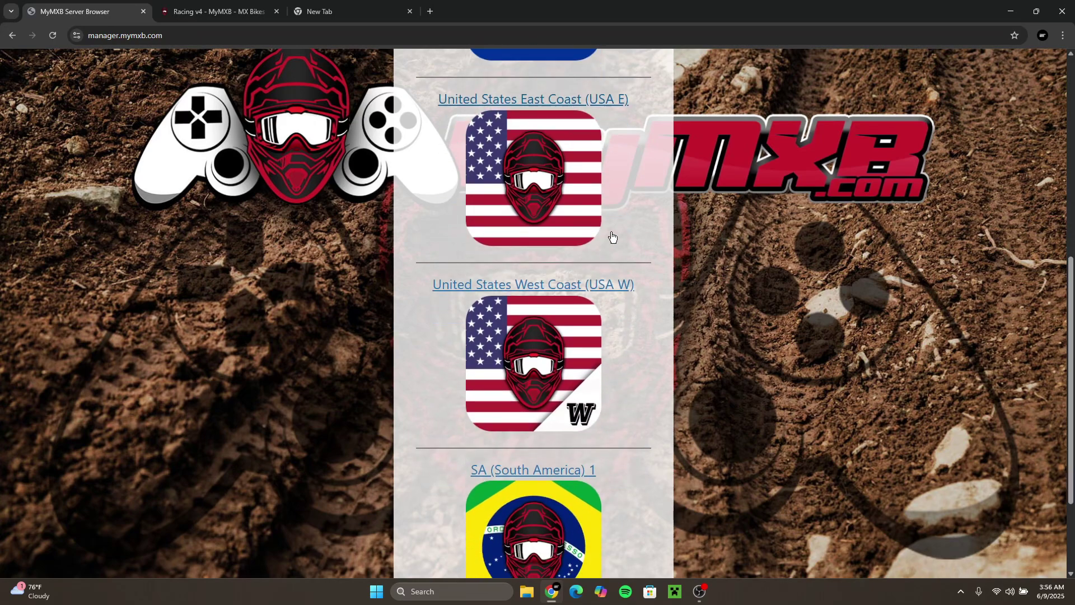
scroll(591, 350, down, 2)
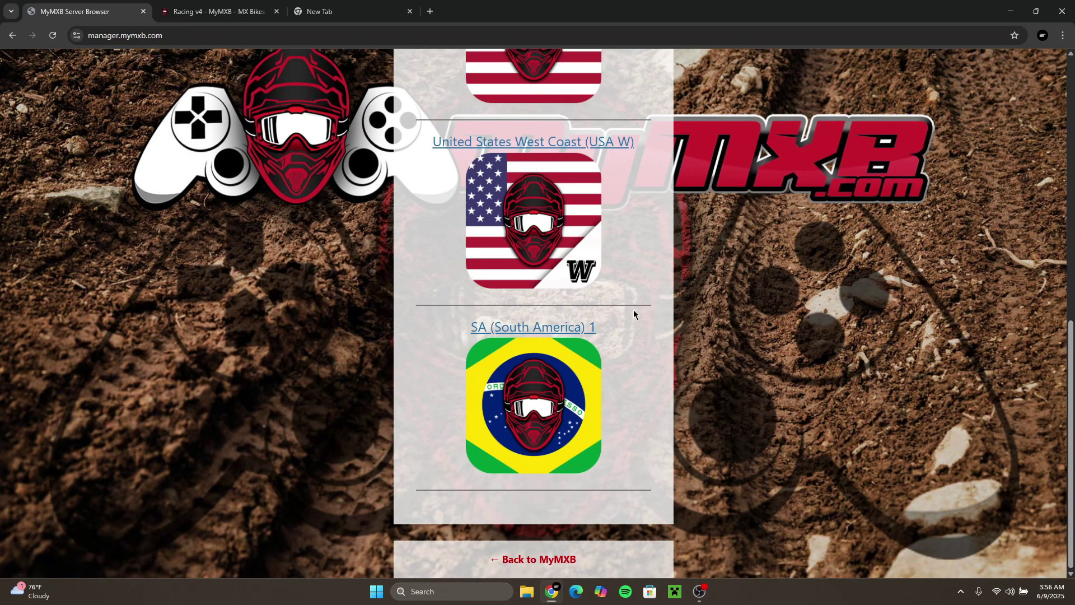
scroll(616, 331, up, 4)
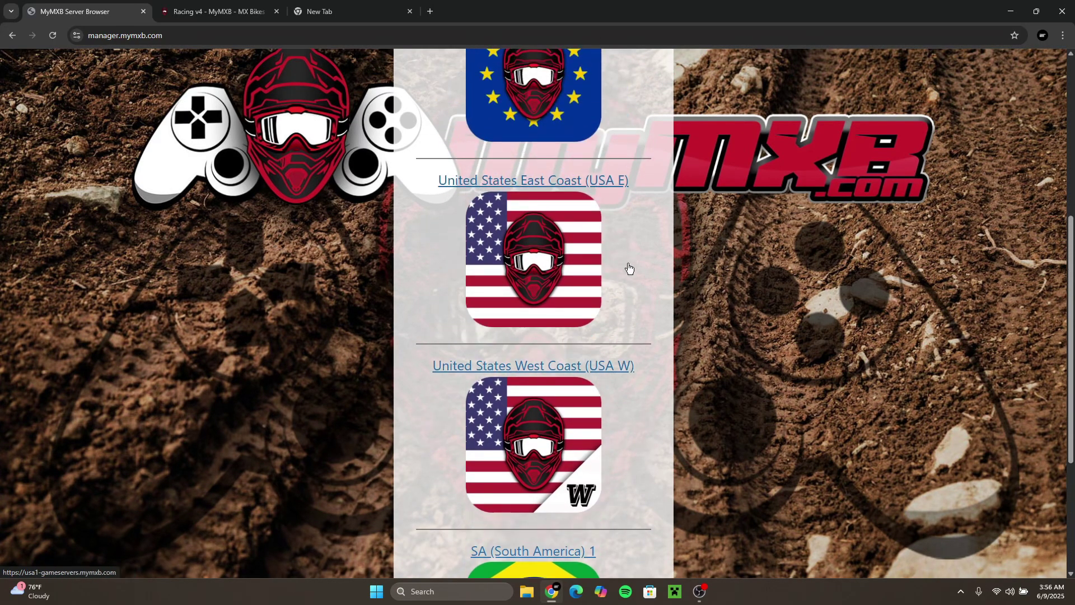
click(572, 187)
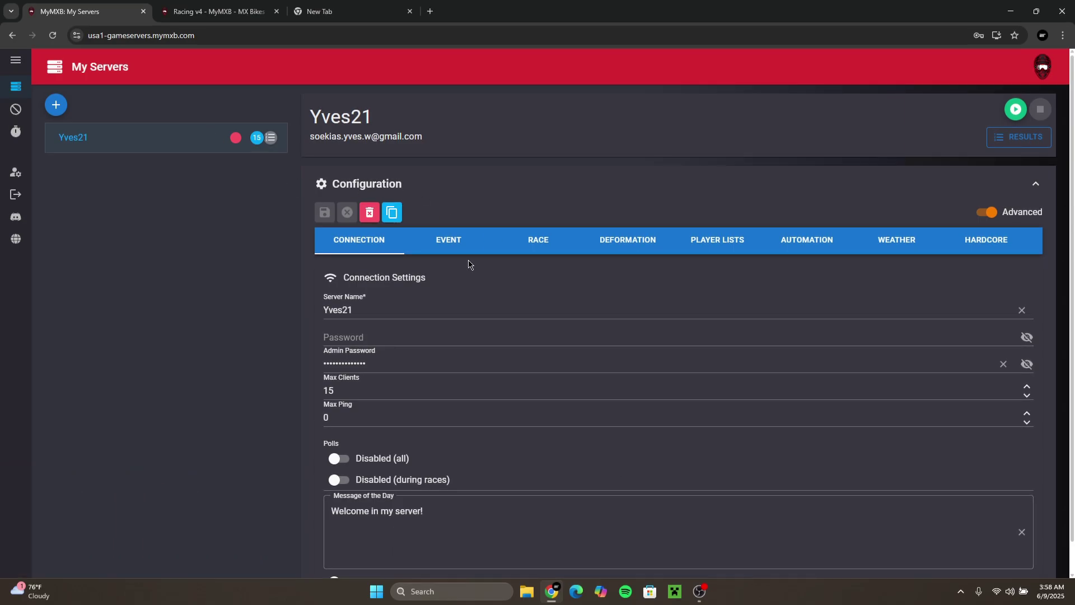
Review the Server Name, Password and Admin Password fields on the Connection tab.
click(405, 305)
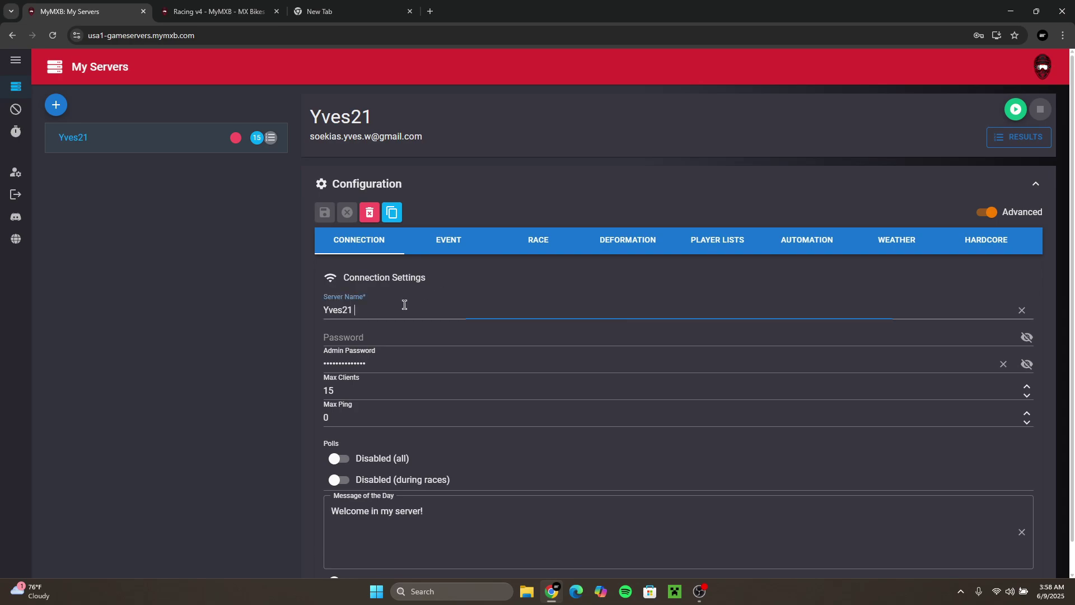
scroll(470, 294, down, 1)
click(439, 305)
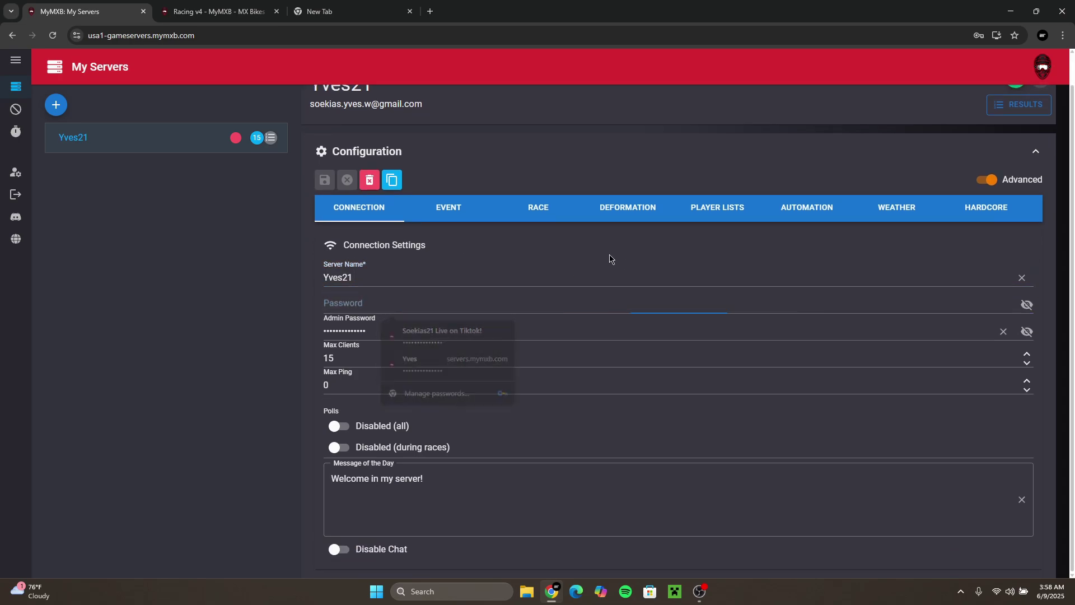
click(386, 323)
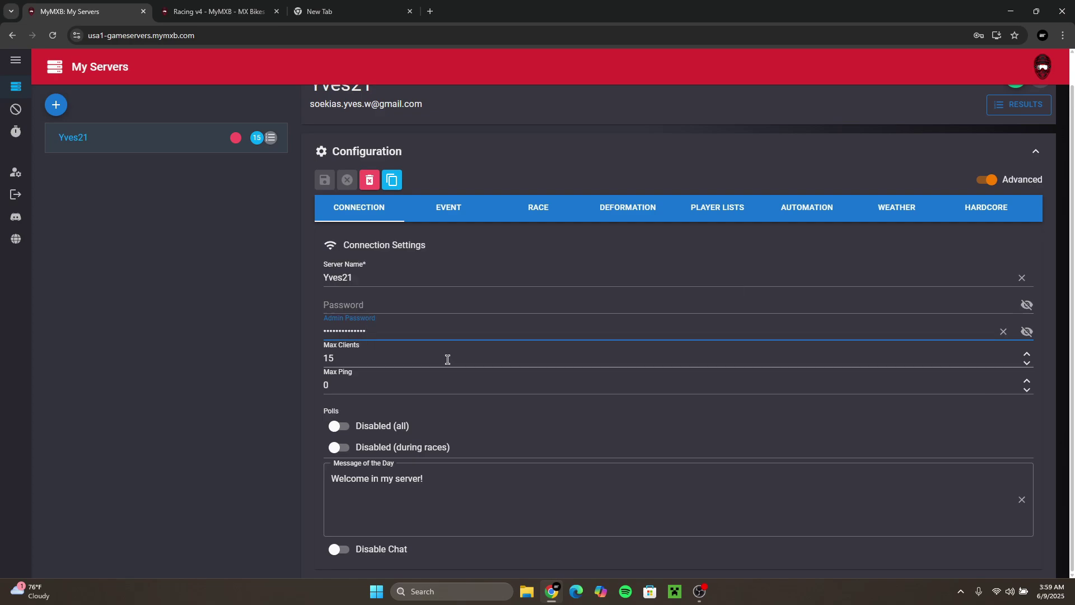
Step Max Clients down and back up, leaving it at 15, and view Event settings.
click(933, 362)
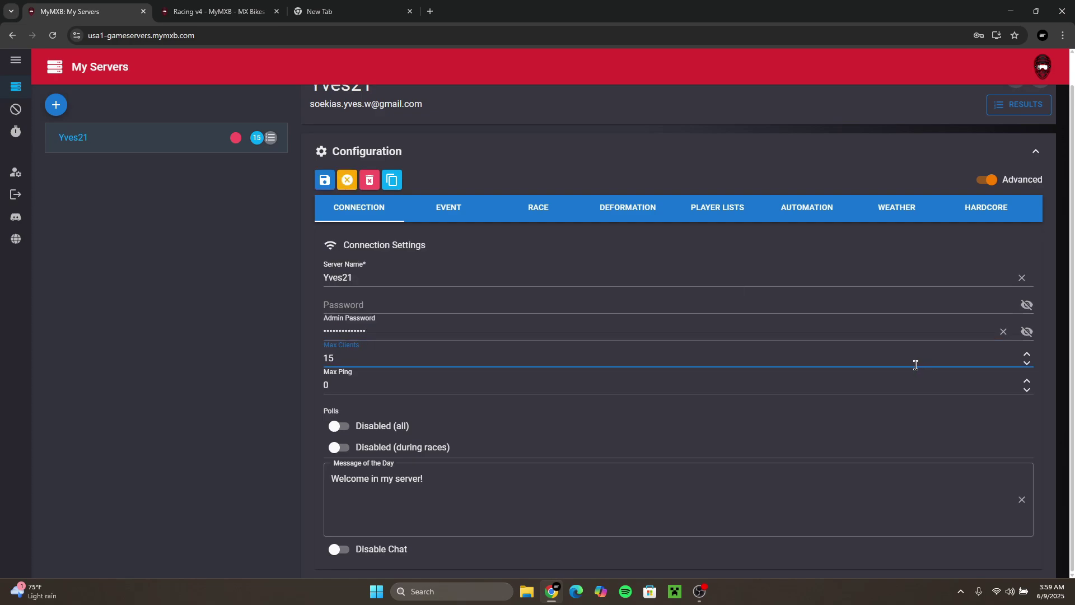
click(1028, 362)
click(1027, 363)
click(1028, 363)
click(1028, 363)
click(1027, 354)
click(1028, 354)
click(1028, 355)
click(1027, 354)
click(1027, 355)
click(1027, 355)
click(1027, 354)
click(706, 389)
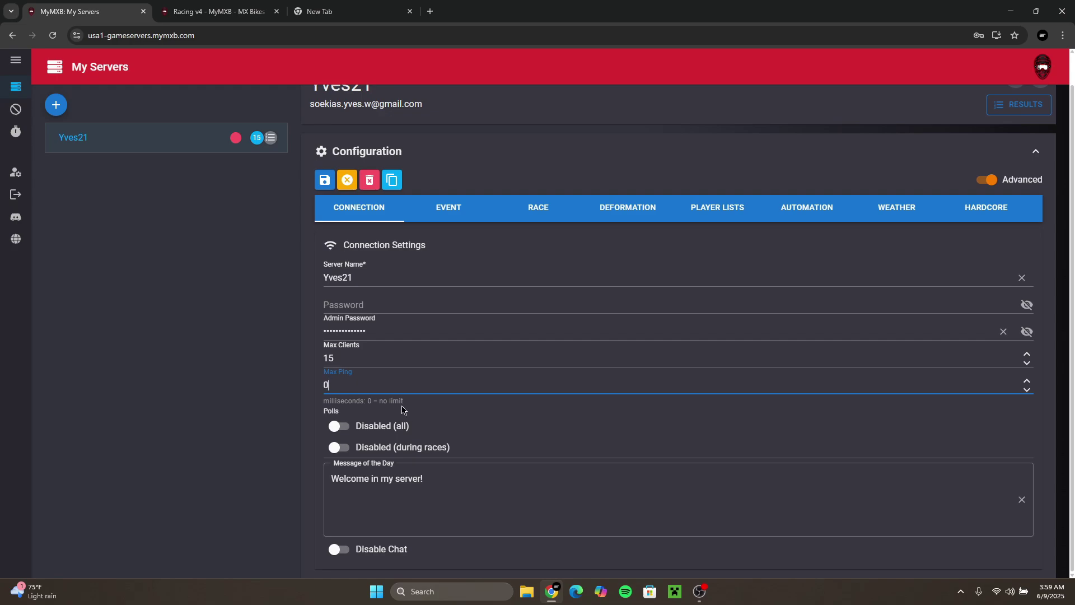
click(439, 218)
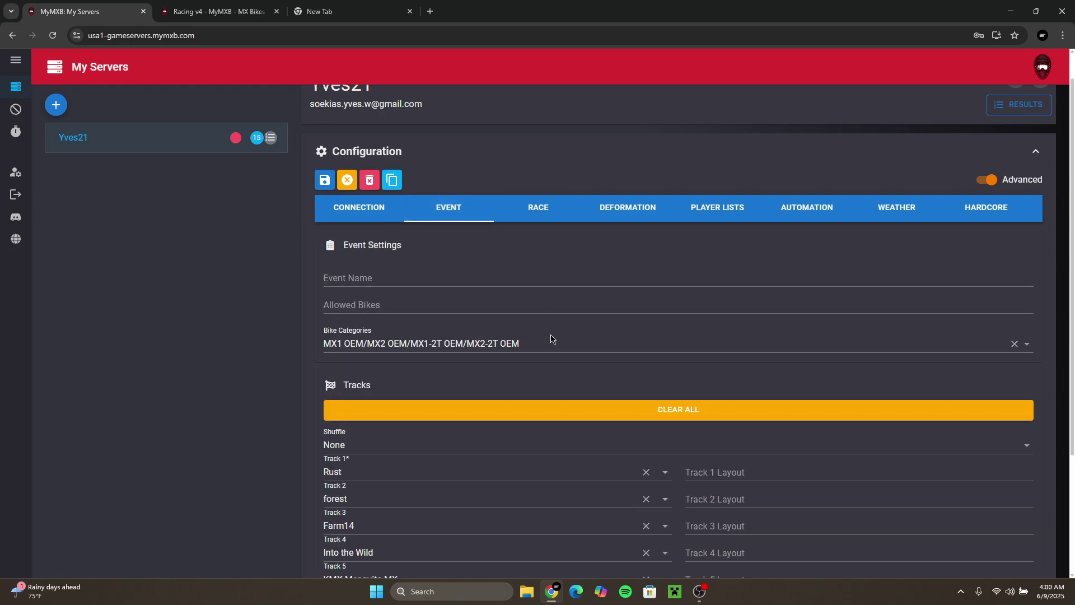
Scroll the event track list and toggle Race Open Practice off and back on.
scroll(560, 334, down, 2)
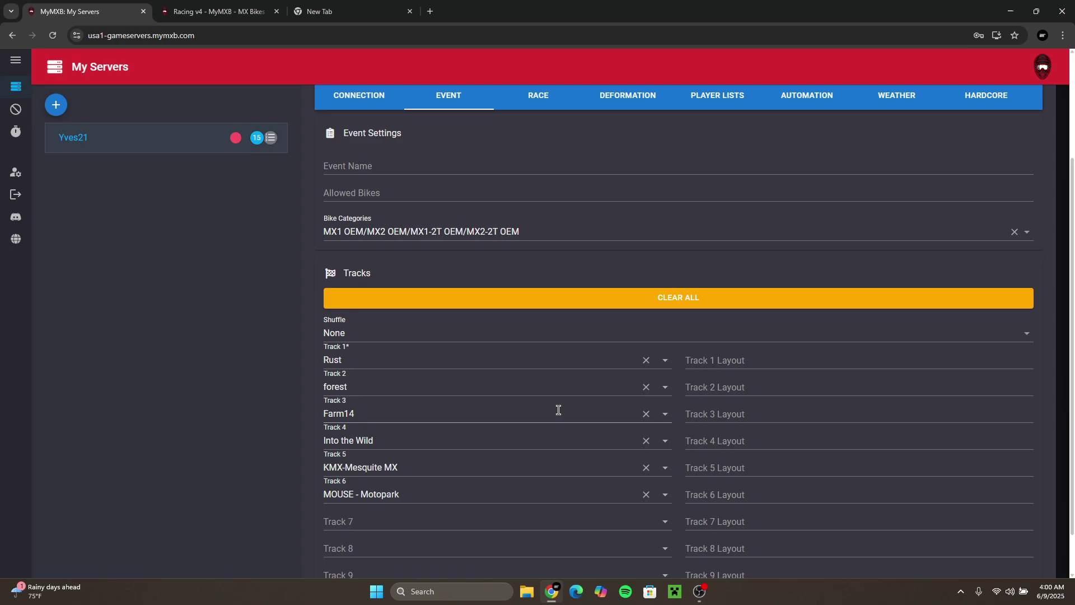
scroll(559, 410, up, 3)
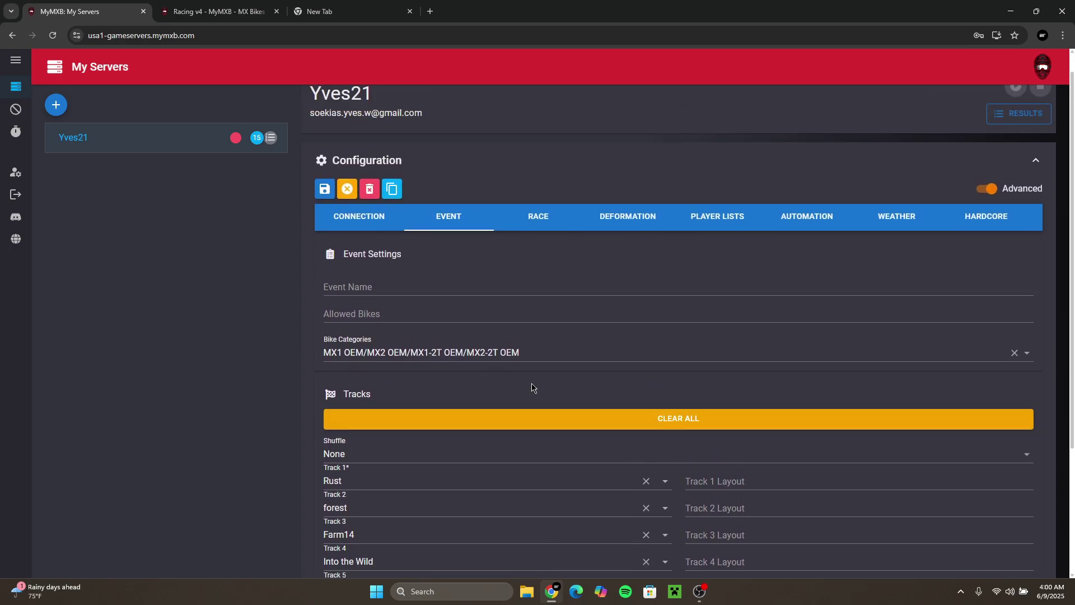
click(536, 211)
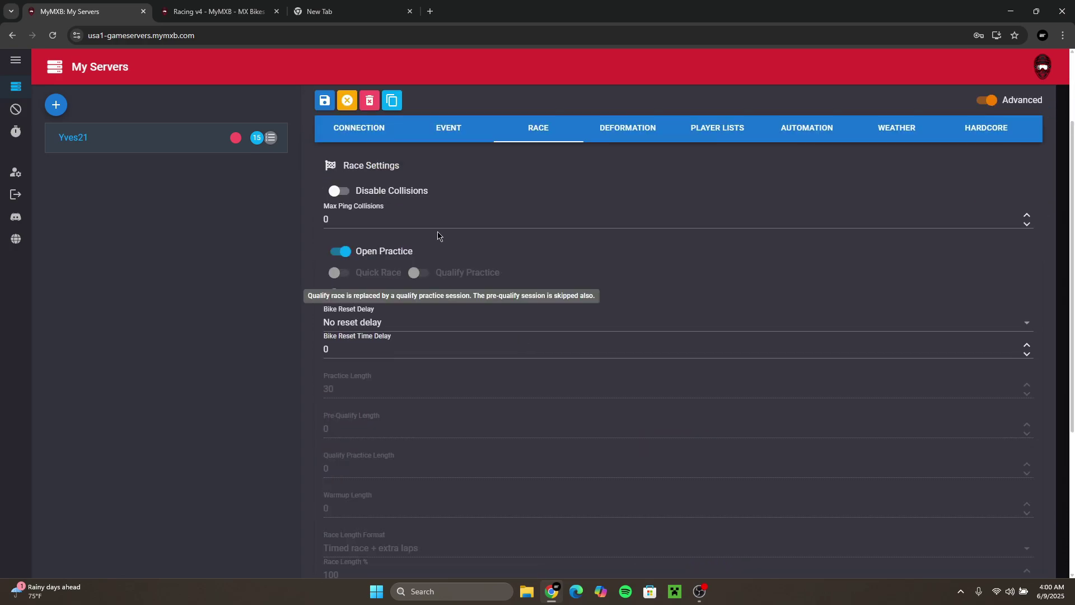
click(356, 252)
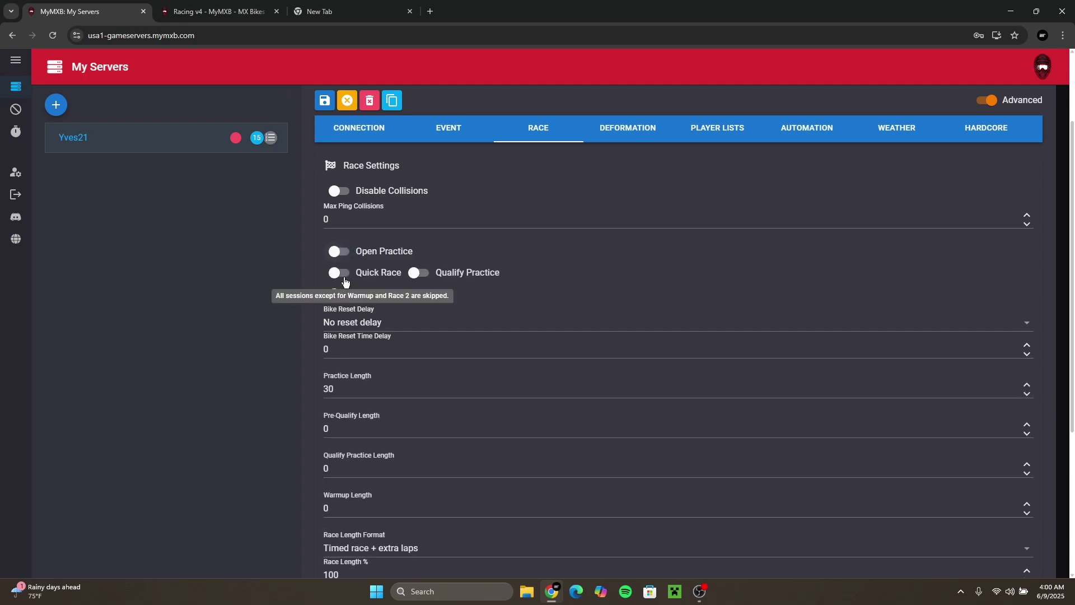
click(348, 254)
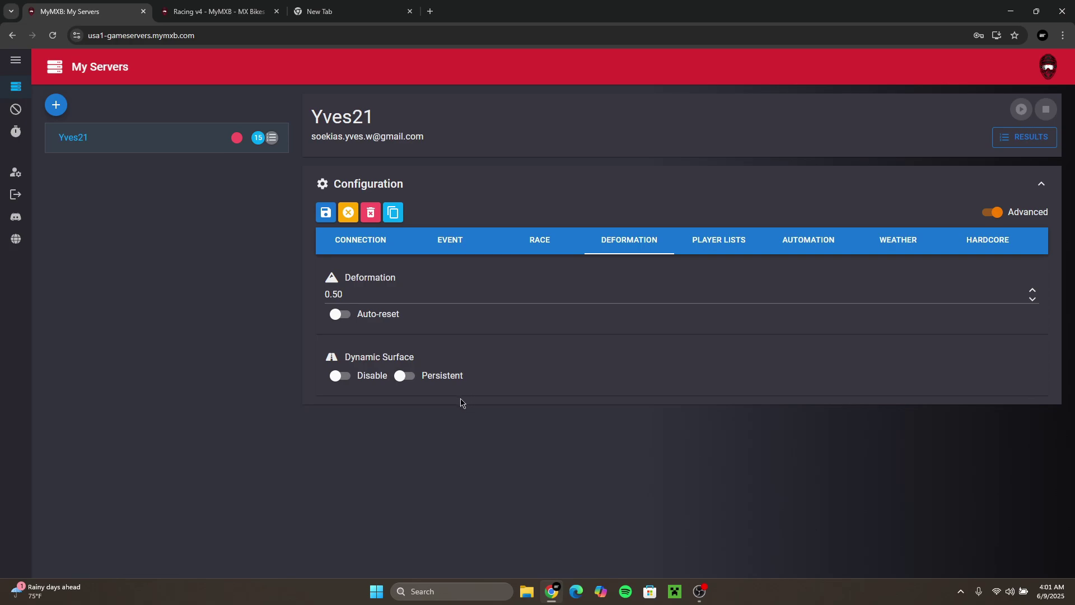
Check the player lists and Automation: 24-hour restarts, messages every 15 minutes.
click(702, 246)
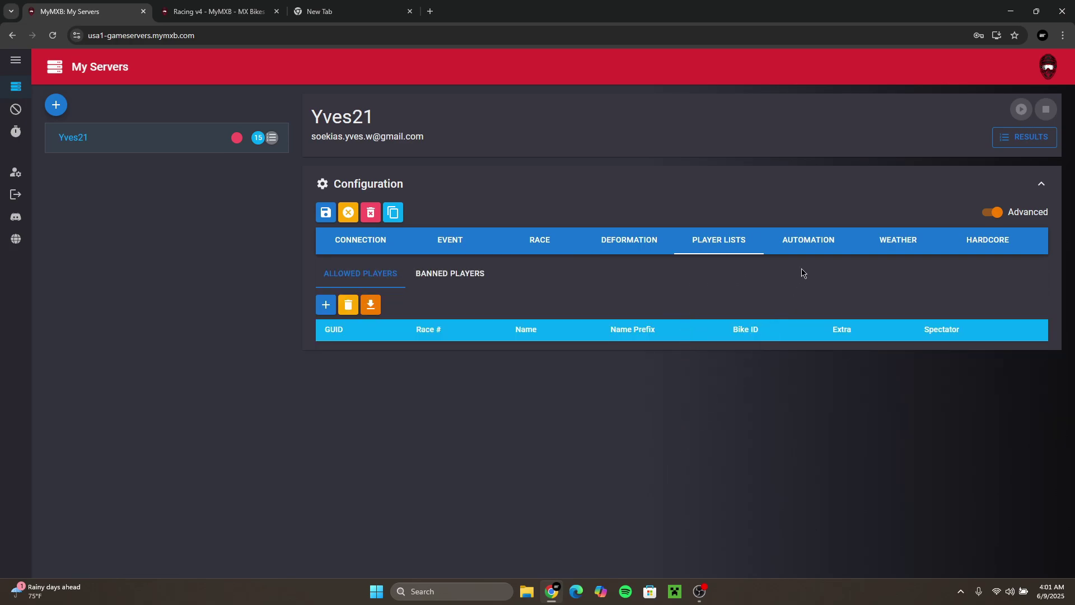
click(808, 250)
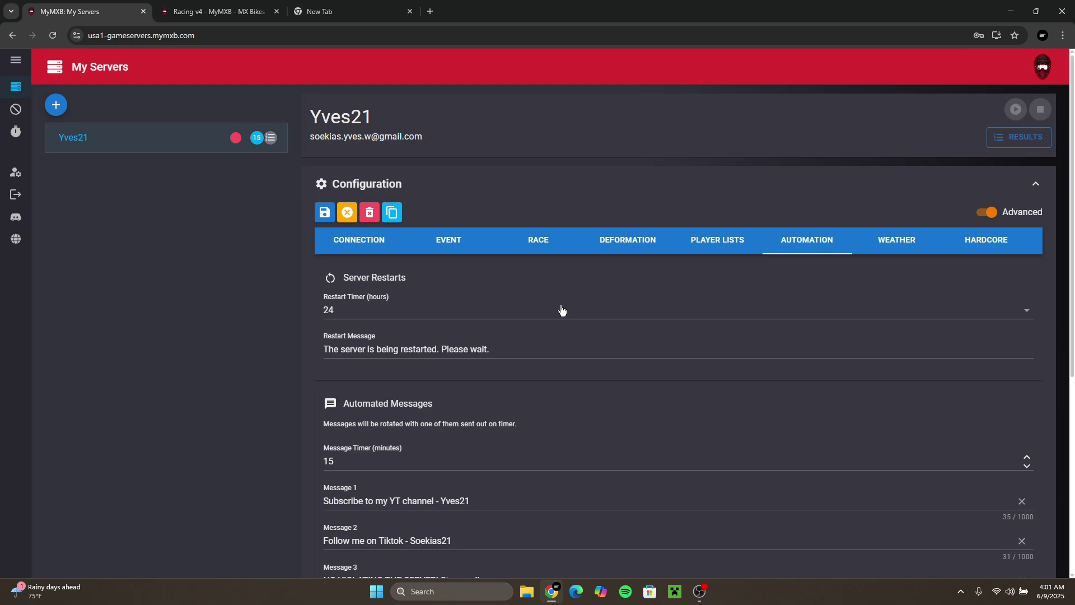
scroll(562, 310, down, 1)
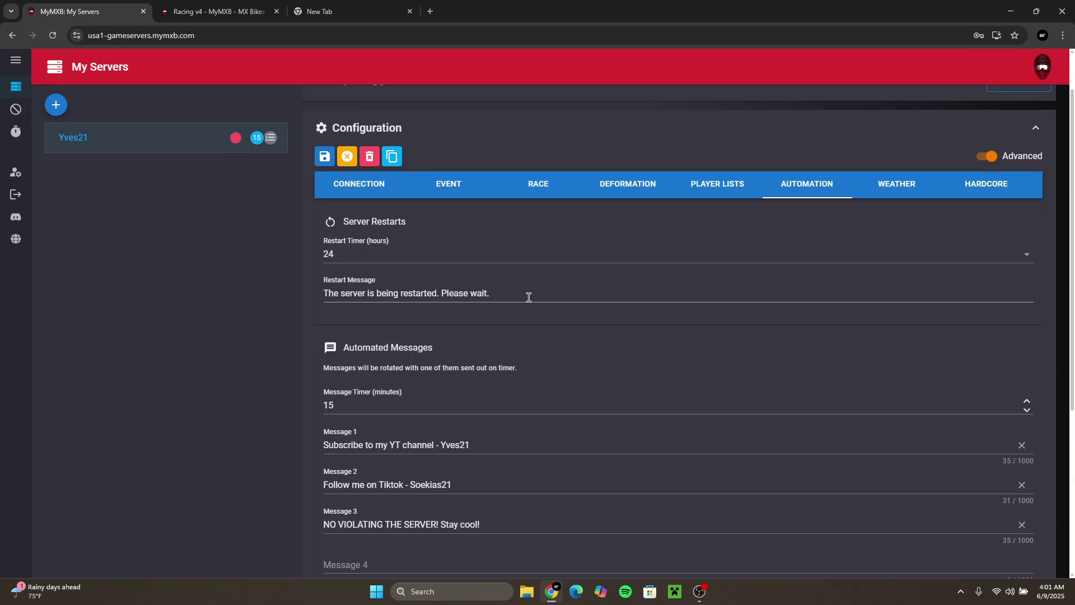
scroll(529, 298, down, 2)
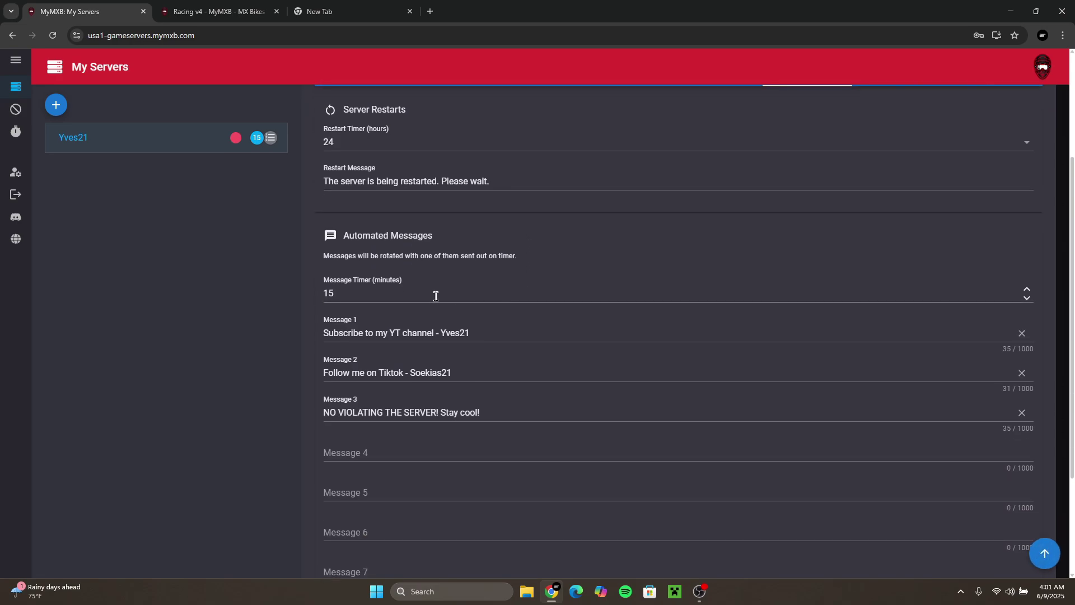
click(393, 289)
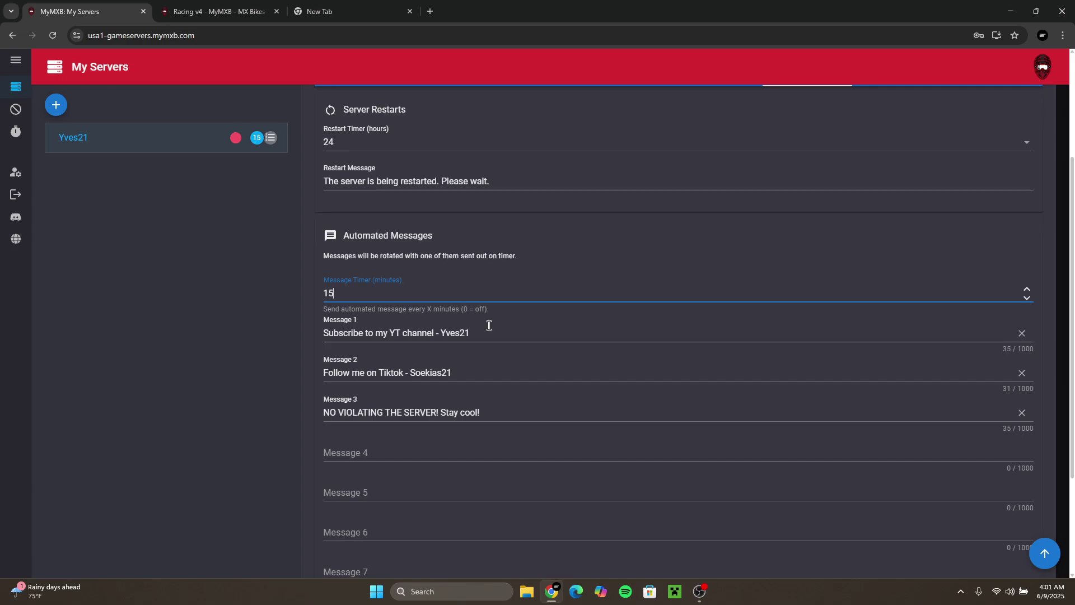
scroll(482, 331, up, 3)
click(385, 370)
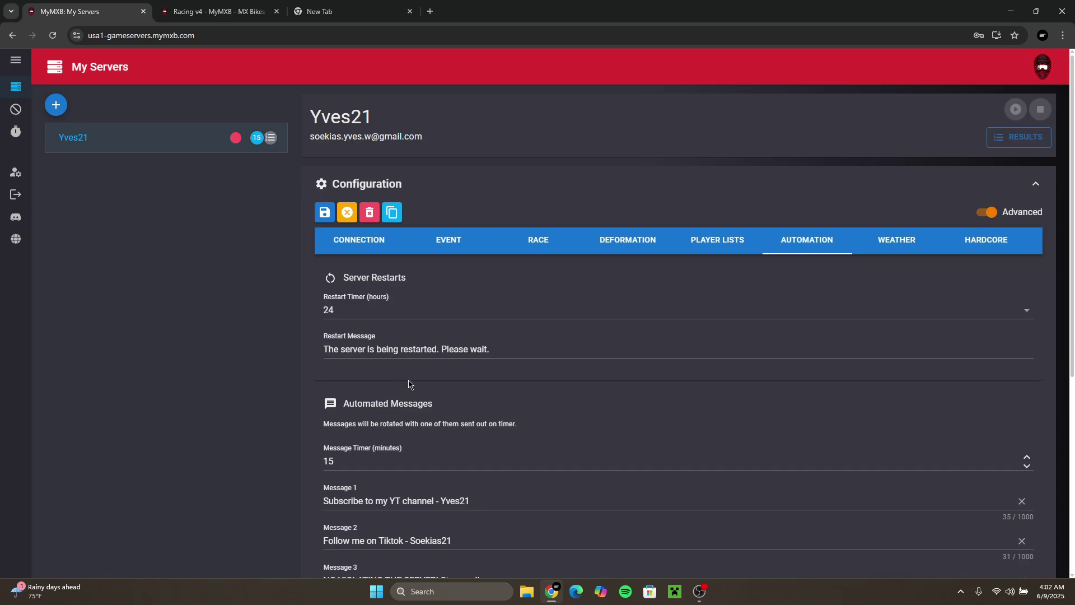
Check Weather and Hardcore, save the configuration as Yves21's Server and start it.
click(896, 240)
key(Right)
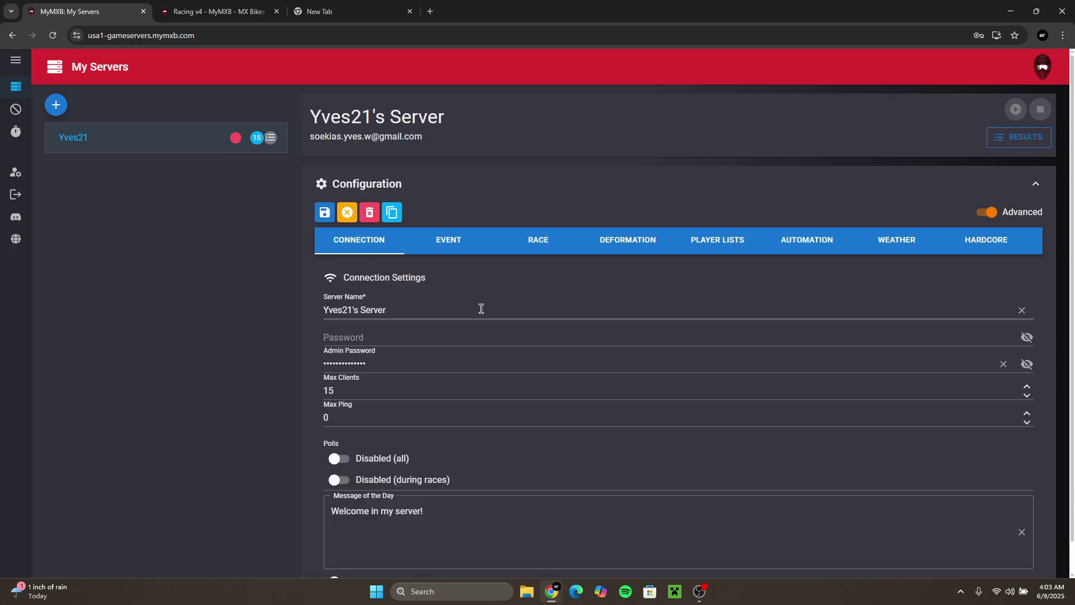
click(325, 213)
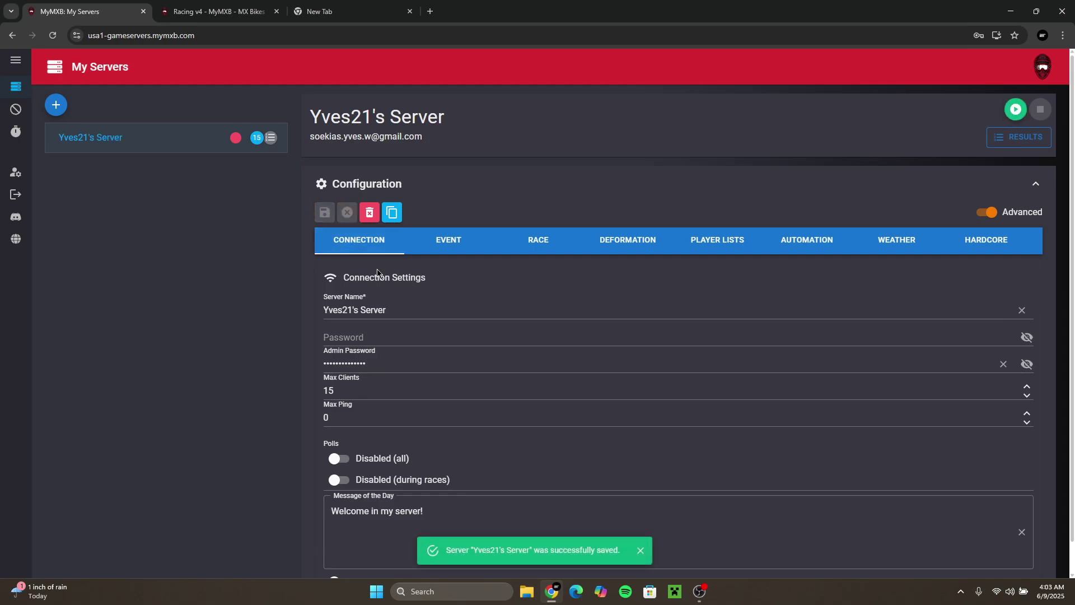
click(1016, 110)
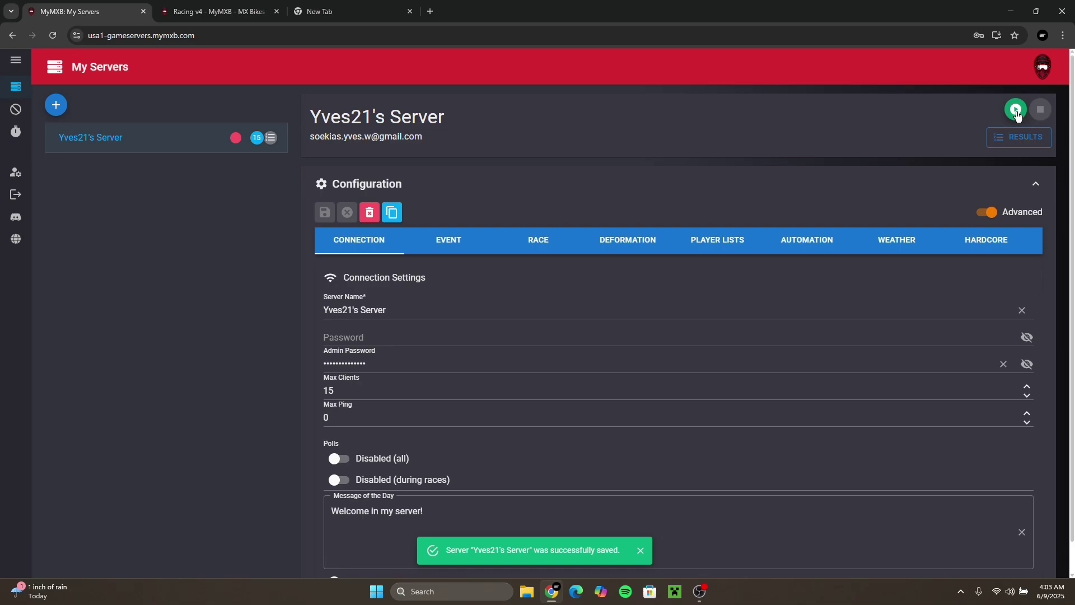